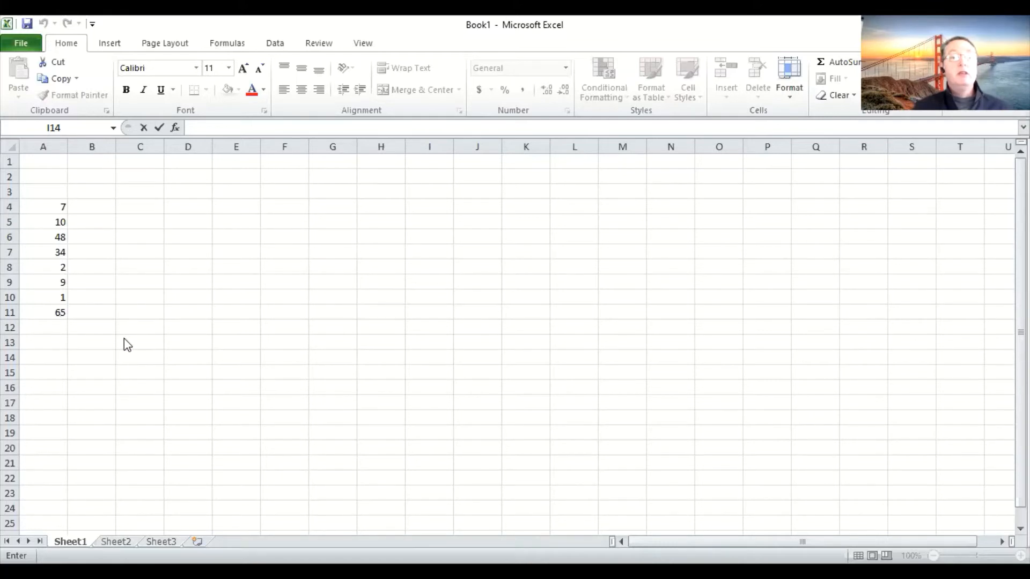
Step: Use AutoSum in cell A12 to total the numbers in A4:A11
left_click(51, 327)
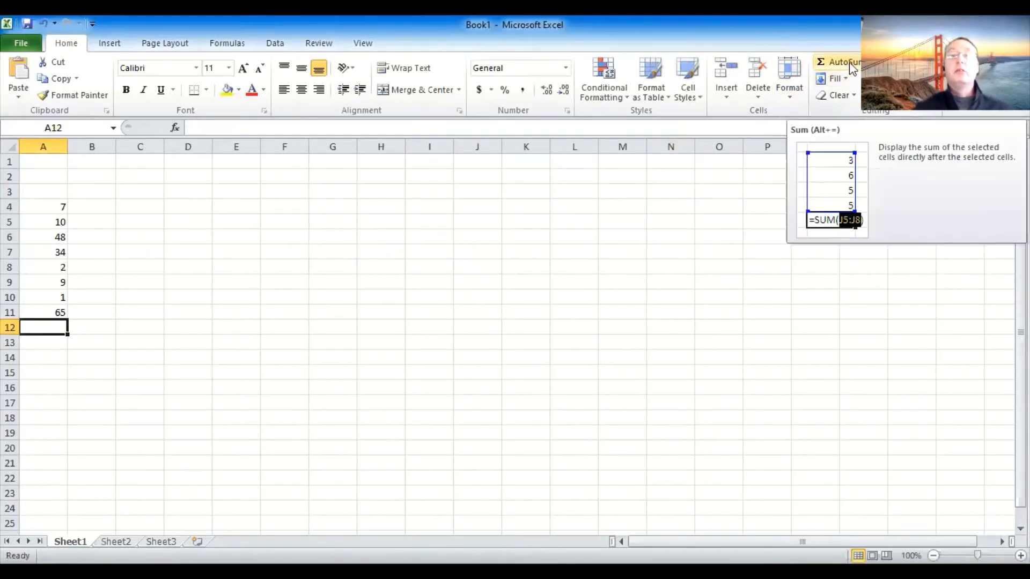
left_click(127, 375)
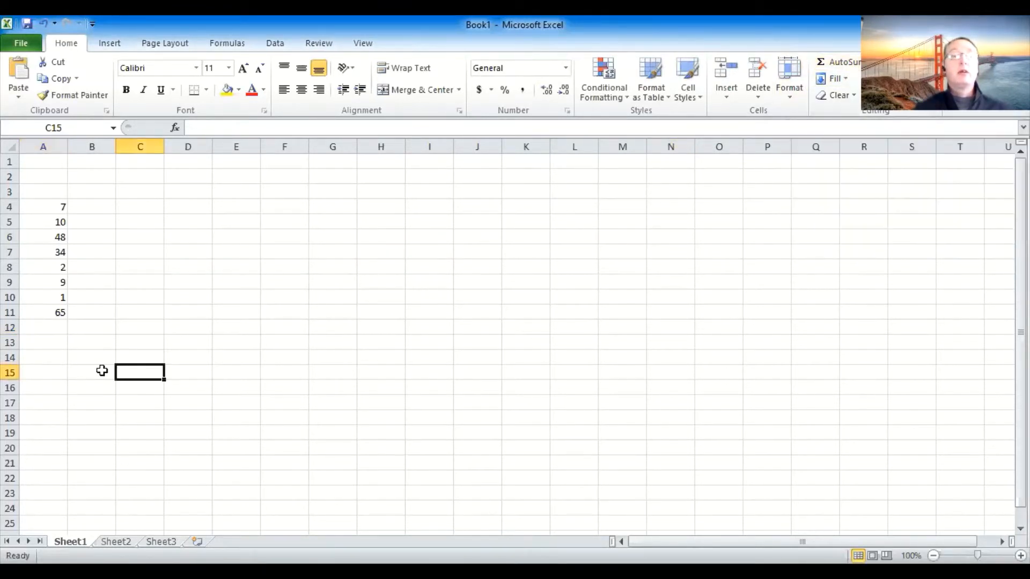
left_click(52, 327)
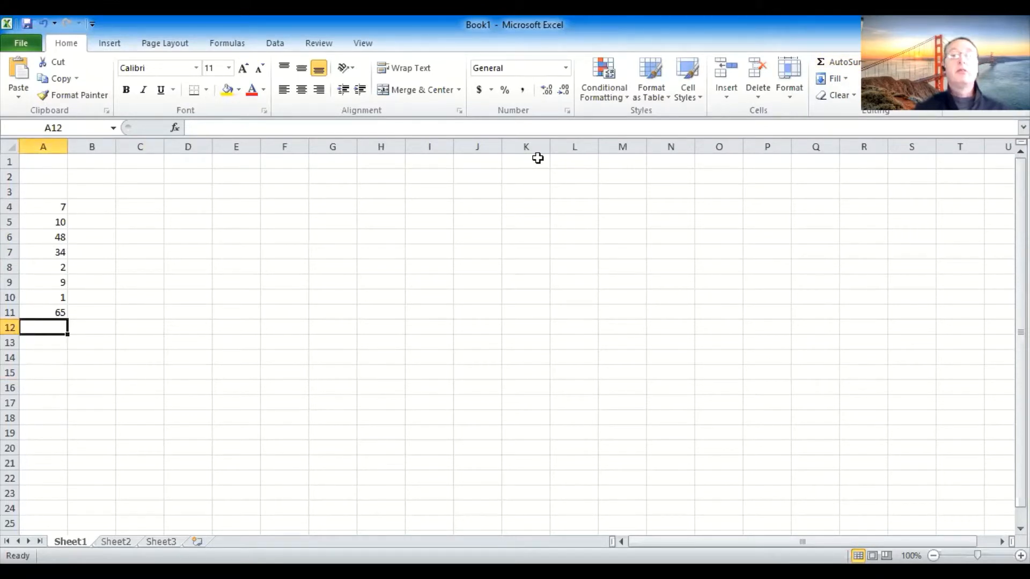
left_click(842, 64)
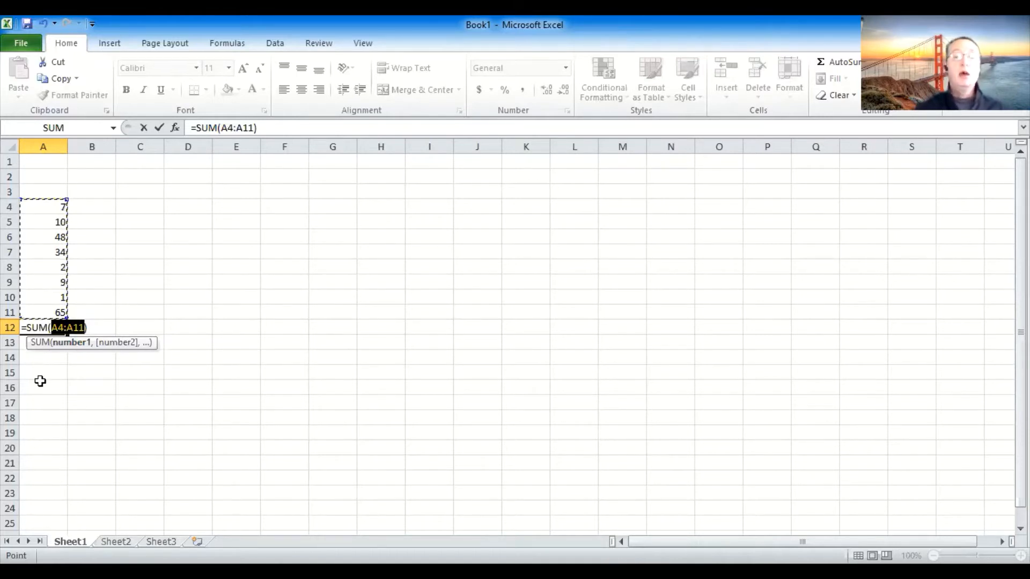
key("Return")
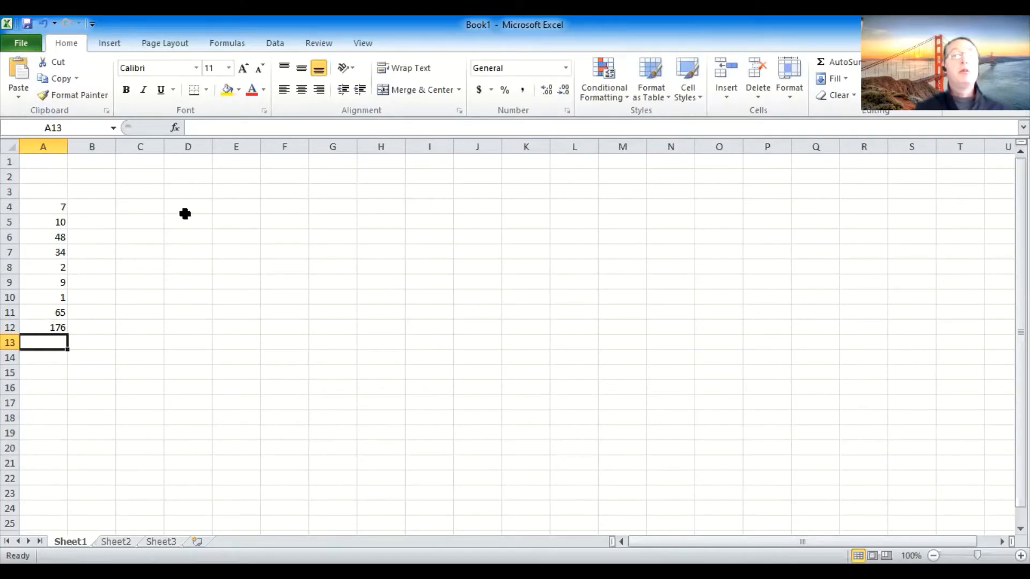
Step: Enter the value 6 in cell A2, leaving A3 empty above the number list
left_click(56, 176)
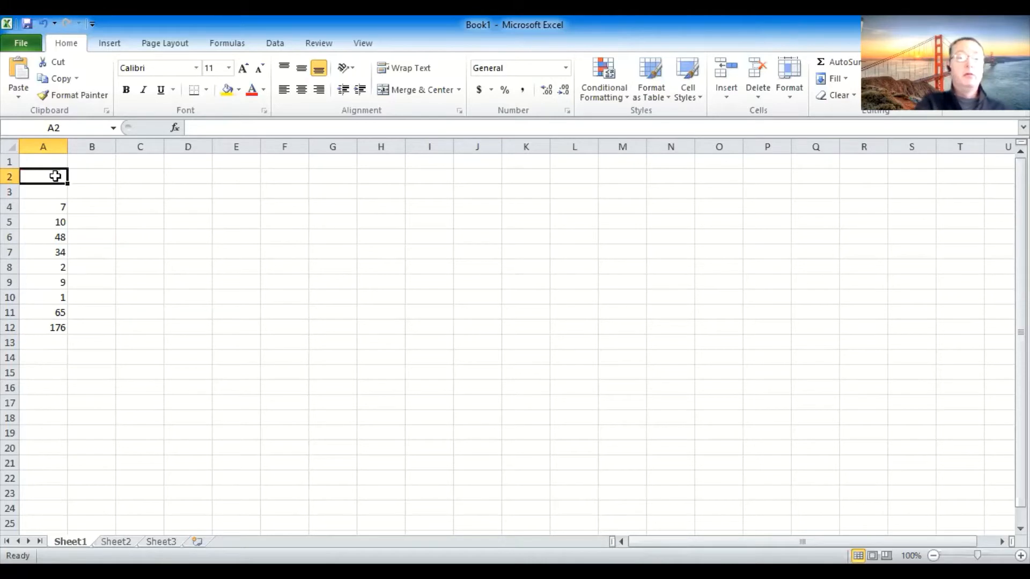
type("6")
key("Return")
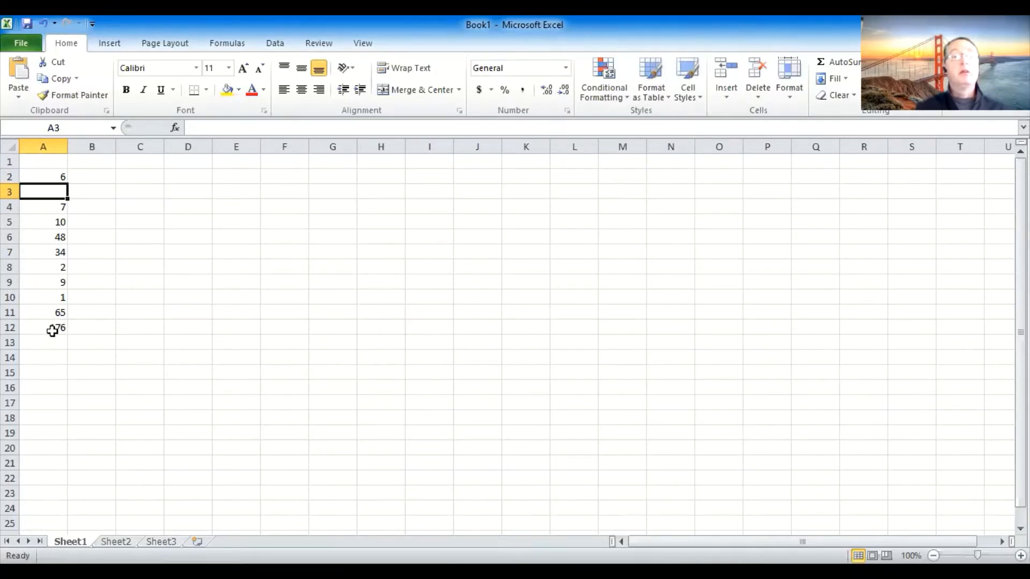
Step: Clear the SUM formula from cell A12
left_click(89, 321)
left_click(58, 329)
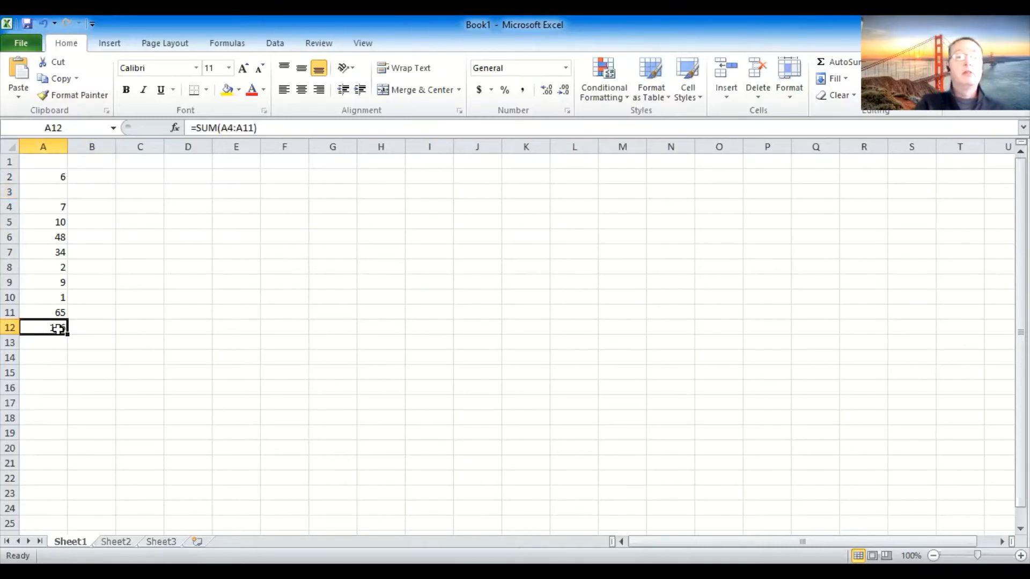
key("Delete")
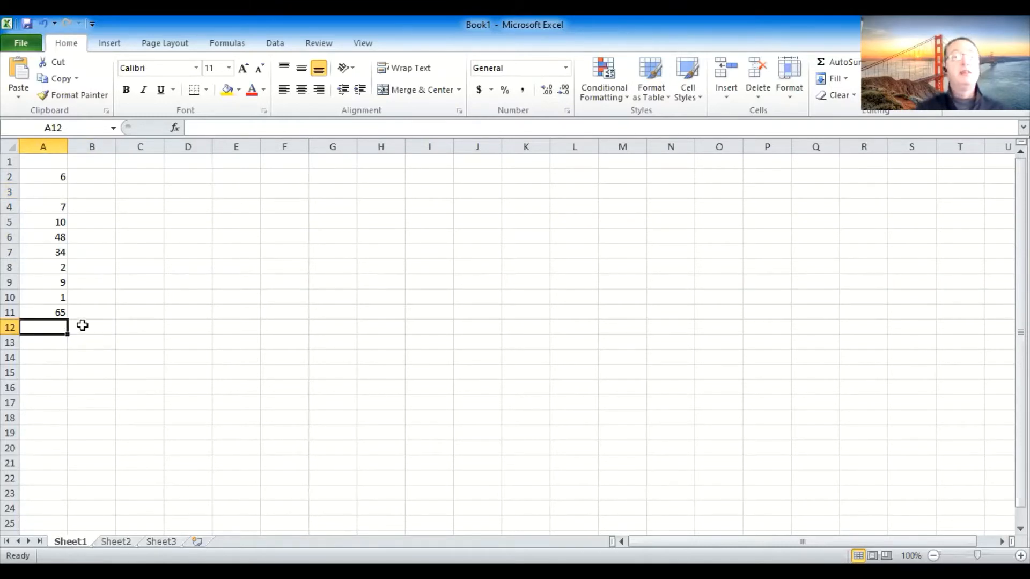
left_click(80, 324)
left_click(57, 330)
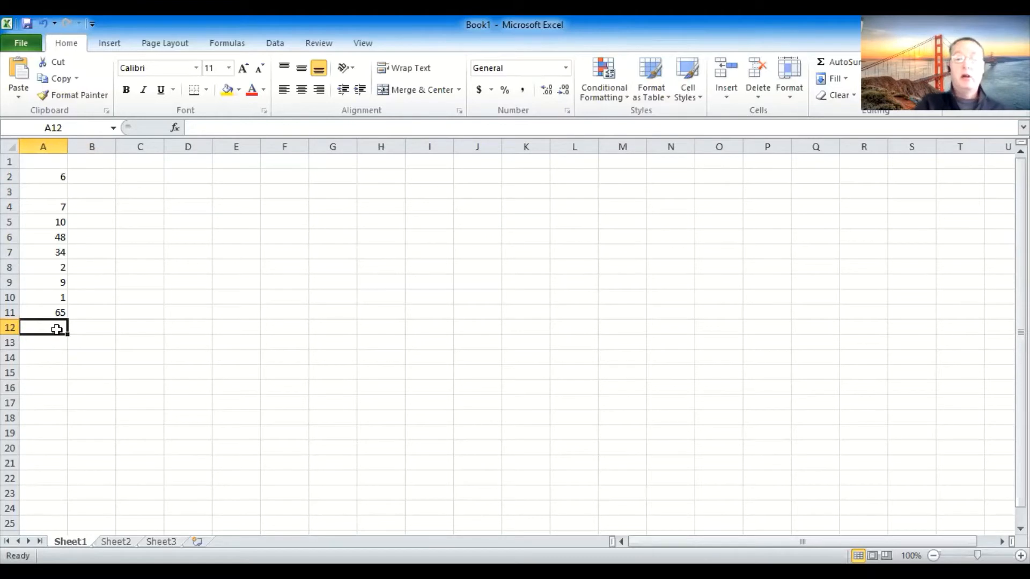
double_click(59, 330)
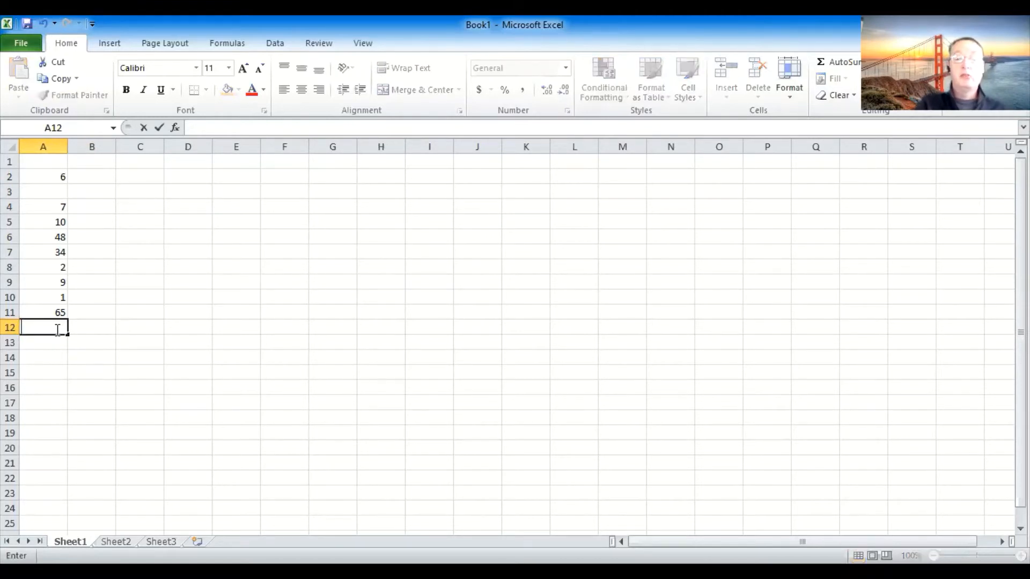
left_click(70, 386)
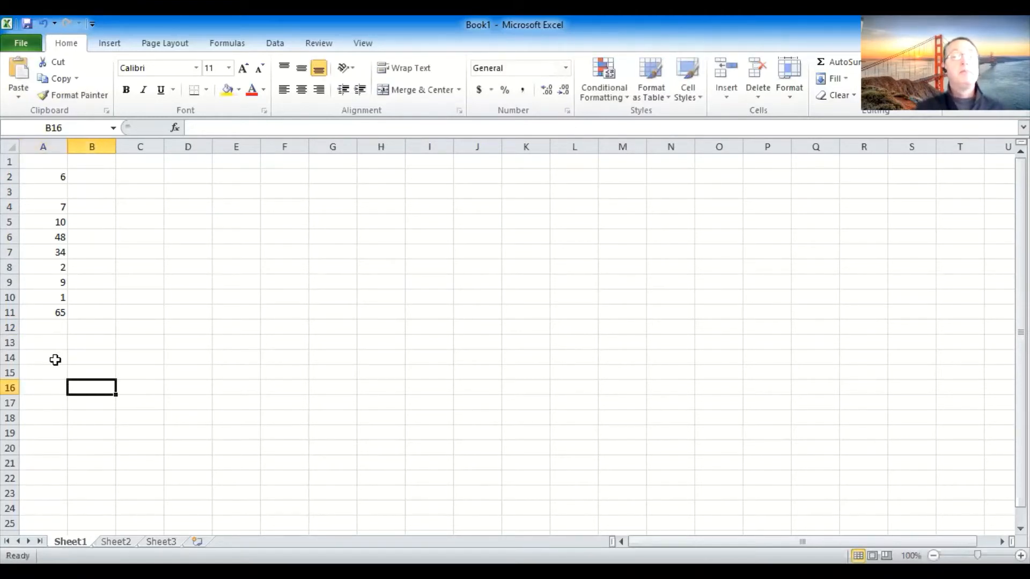
Step: Insert an AutoSum in cell A12 and extend its range to A2:A11
left_click(53, 327)
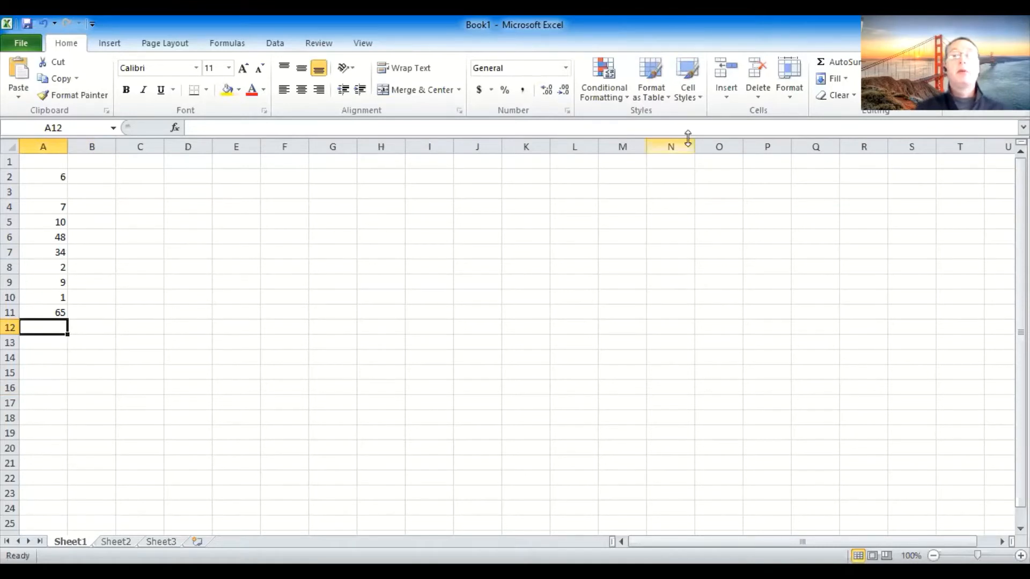
left_click(844, 65)
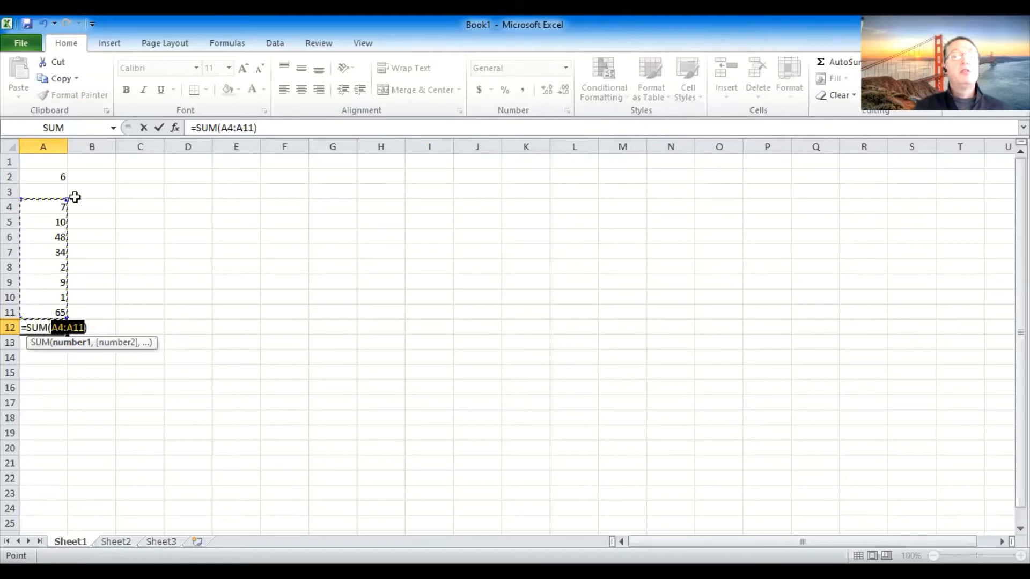
left_click(66, 200)
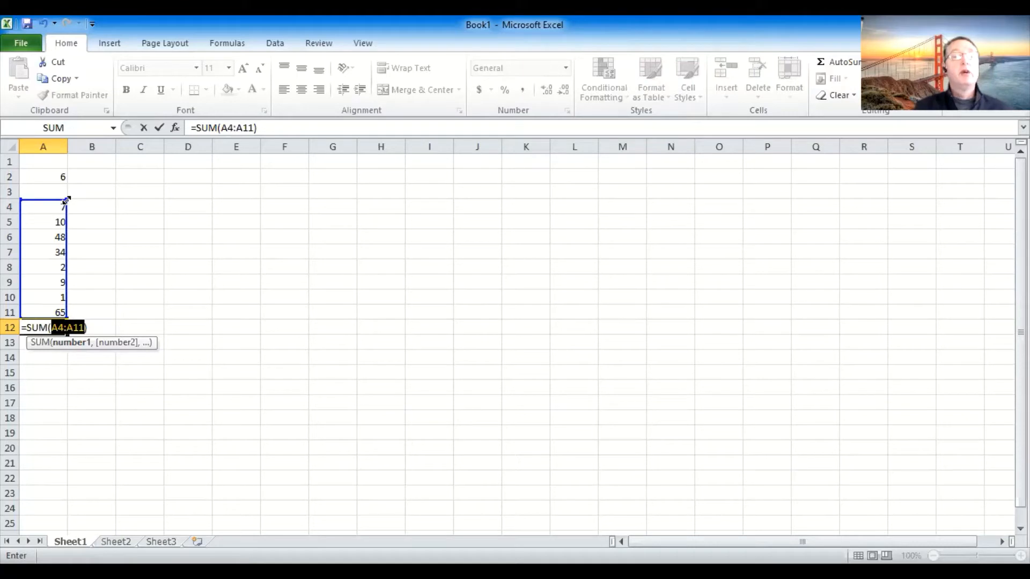
left_click_drag(65, 200, 61, 173)
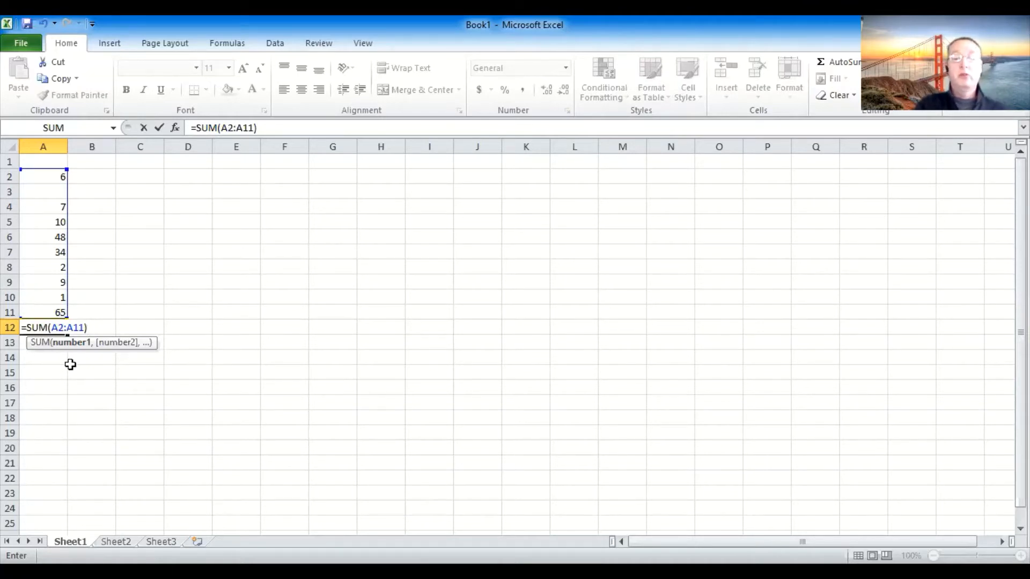
key("Return")
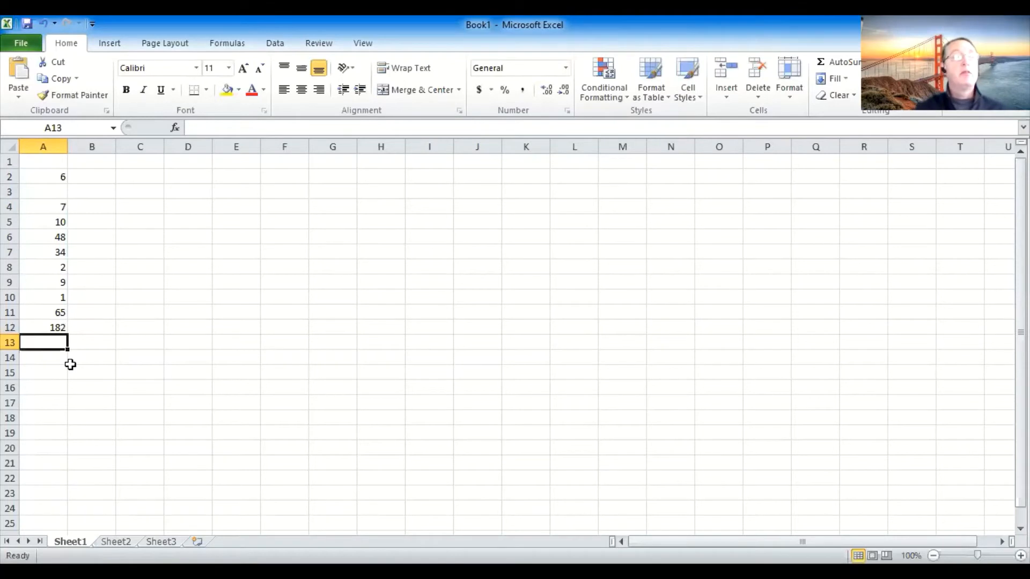
Step: Fill the empty cell A3 in the number list with the value 8
left_click(50, 191)
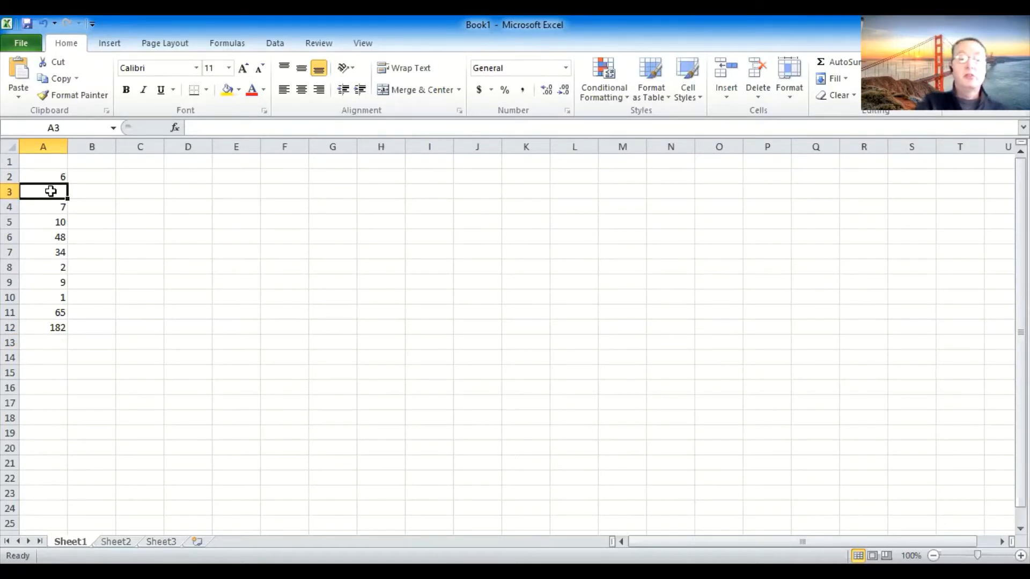
type("8")
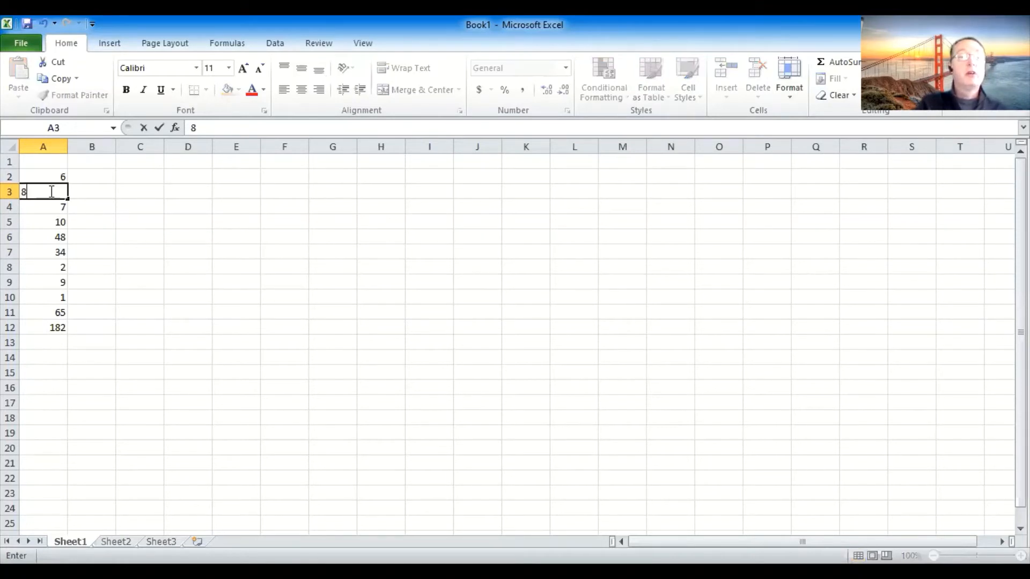
key("Return")
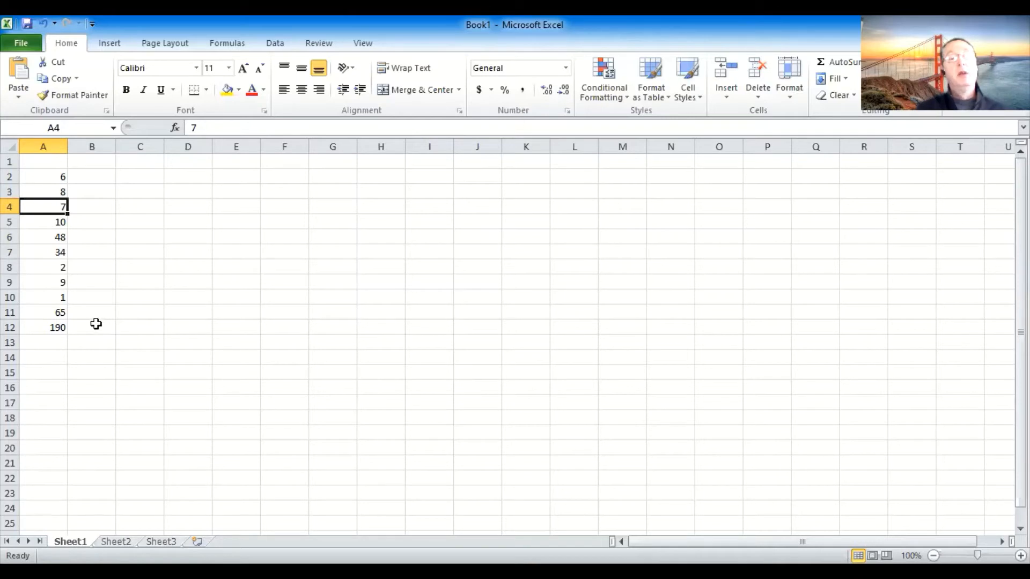
Step: Enter the formula =sum(6+7) in cell C3
left_click(135, 192)
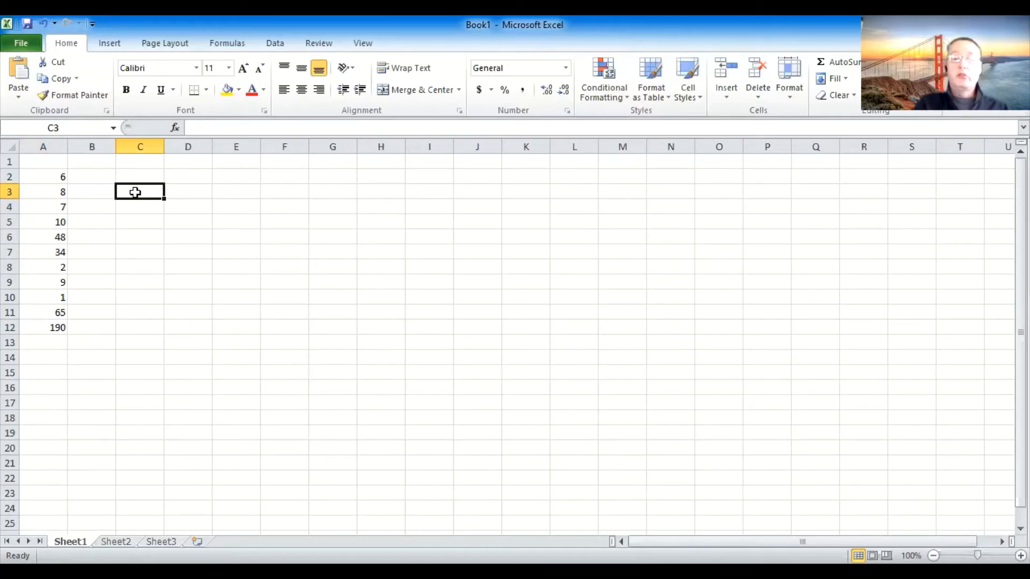
type("=")
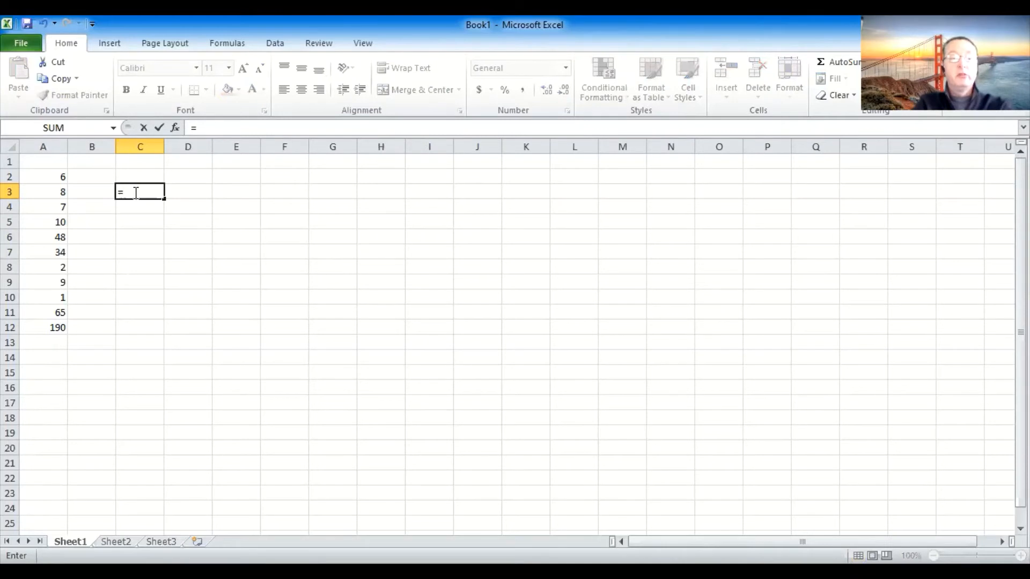
type("sum")
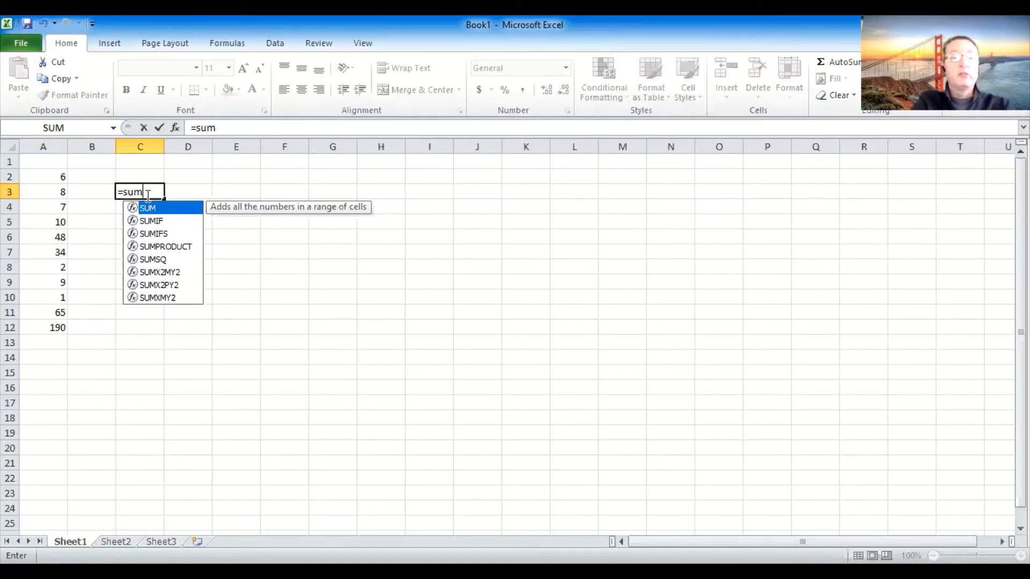
type("(")
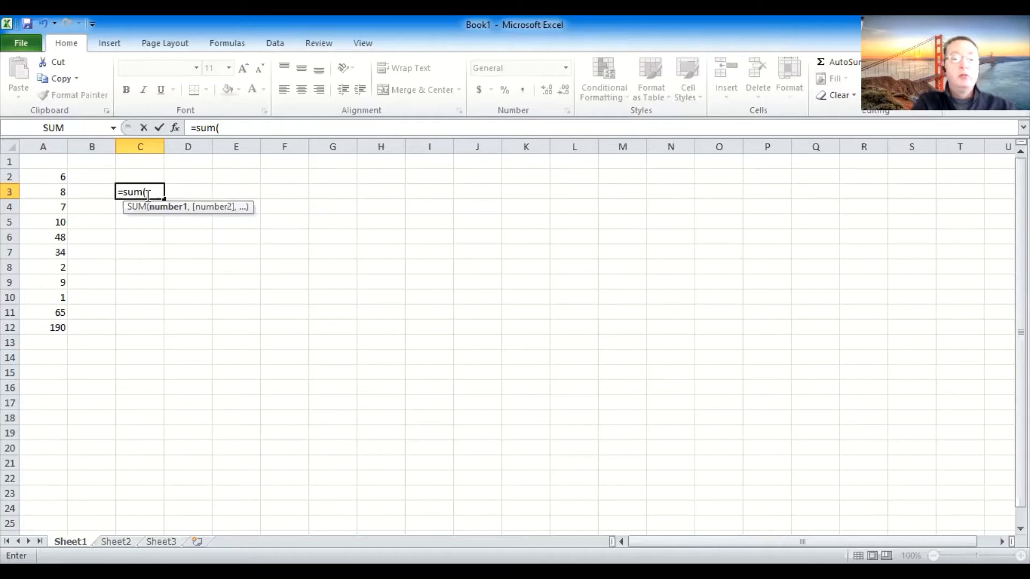
type("6")
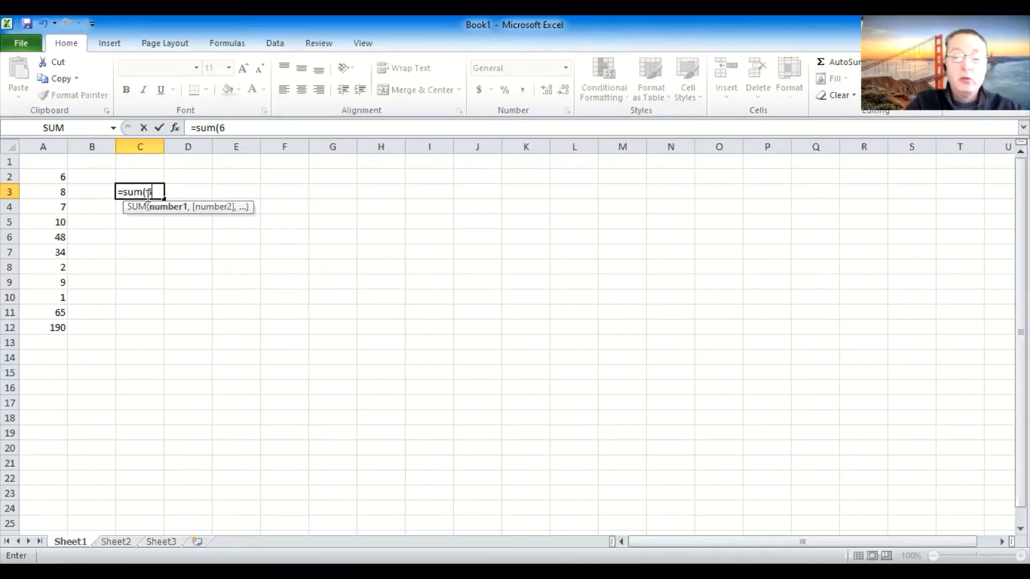
type("+")
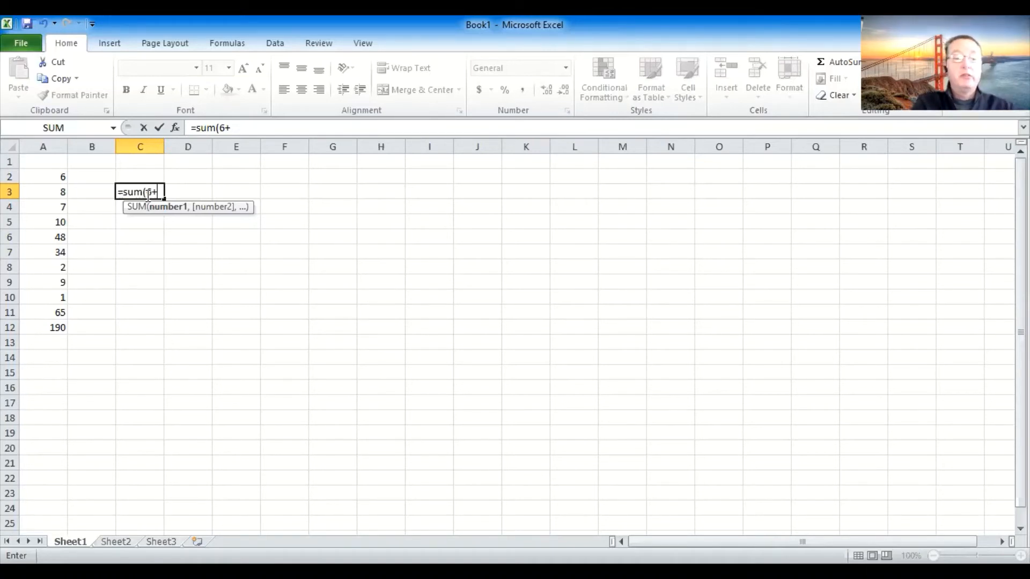
type("7")
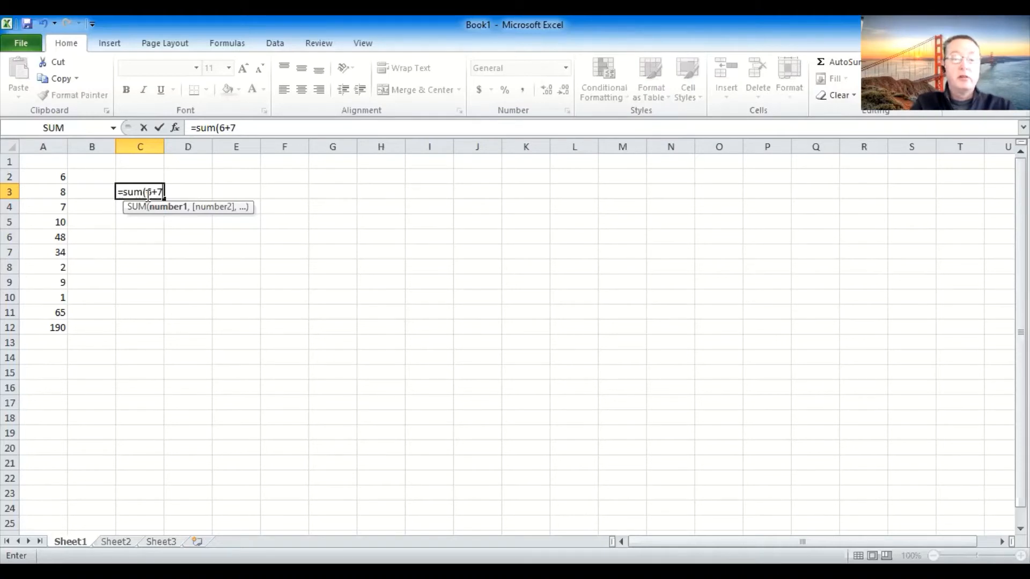
type(")")
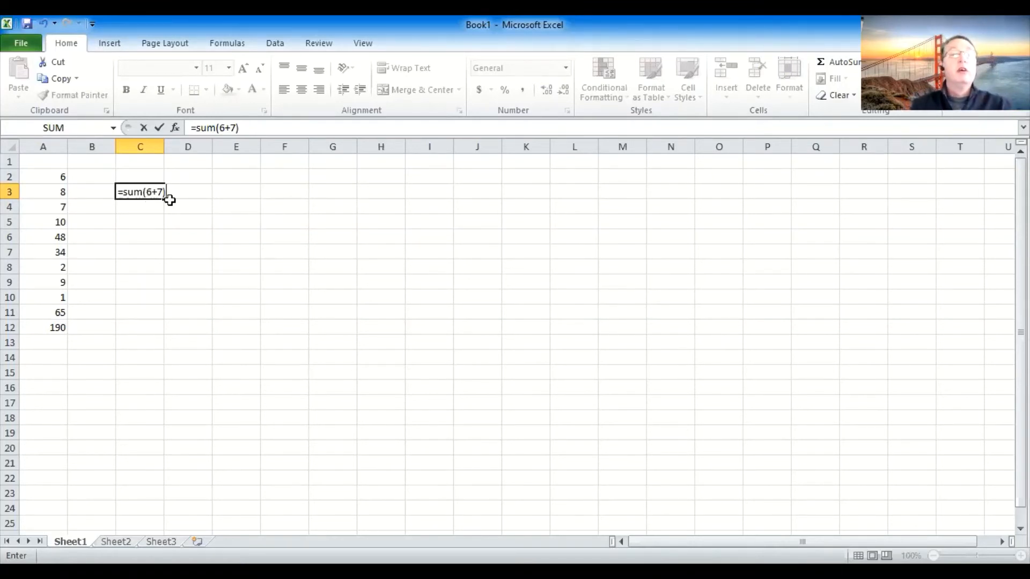
key("Return")
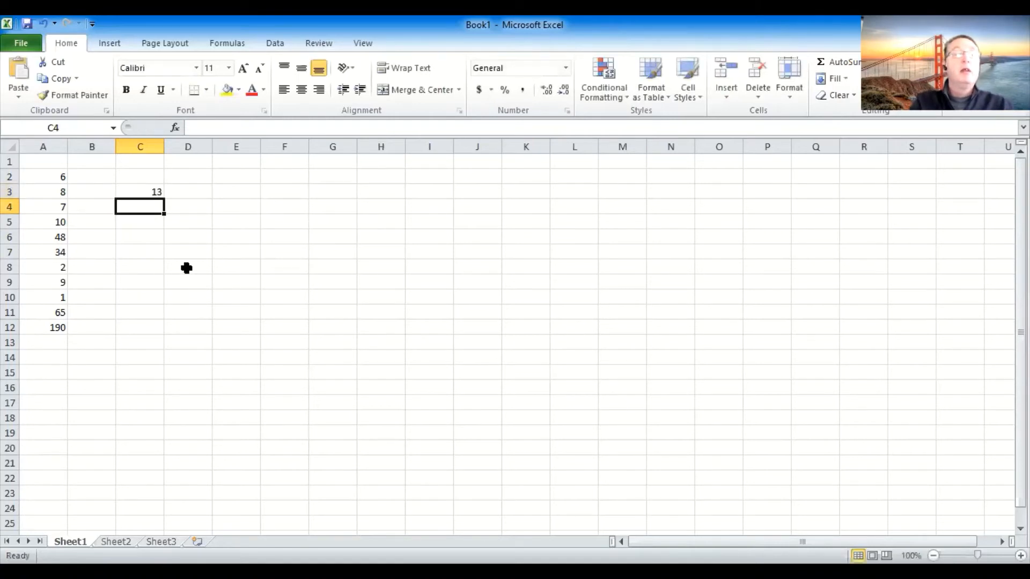
Step: Change the formula in cell C3 to a multiplication, =SUM(6*7)
key("Up")
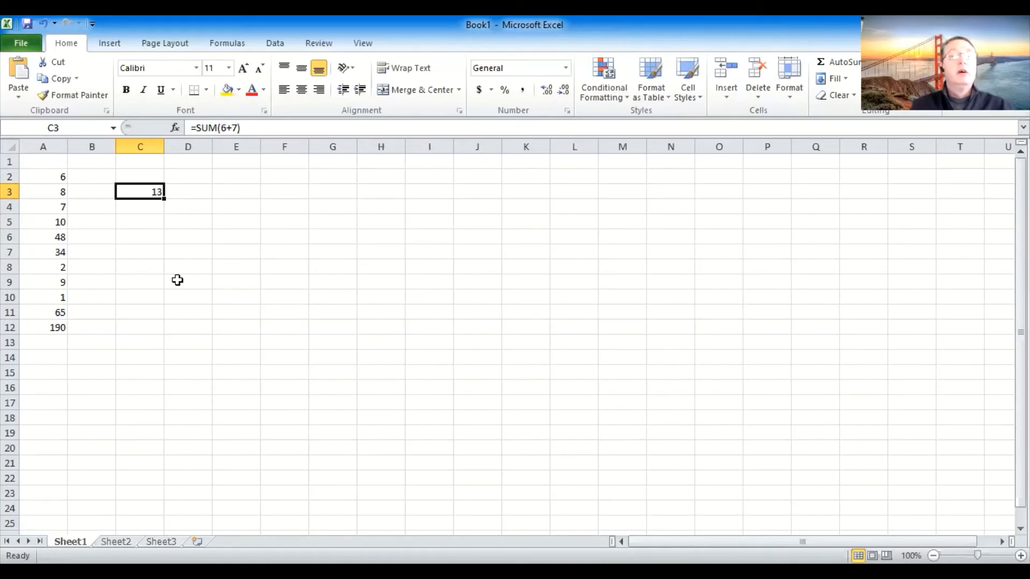
left_click(231, 125)
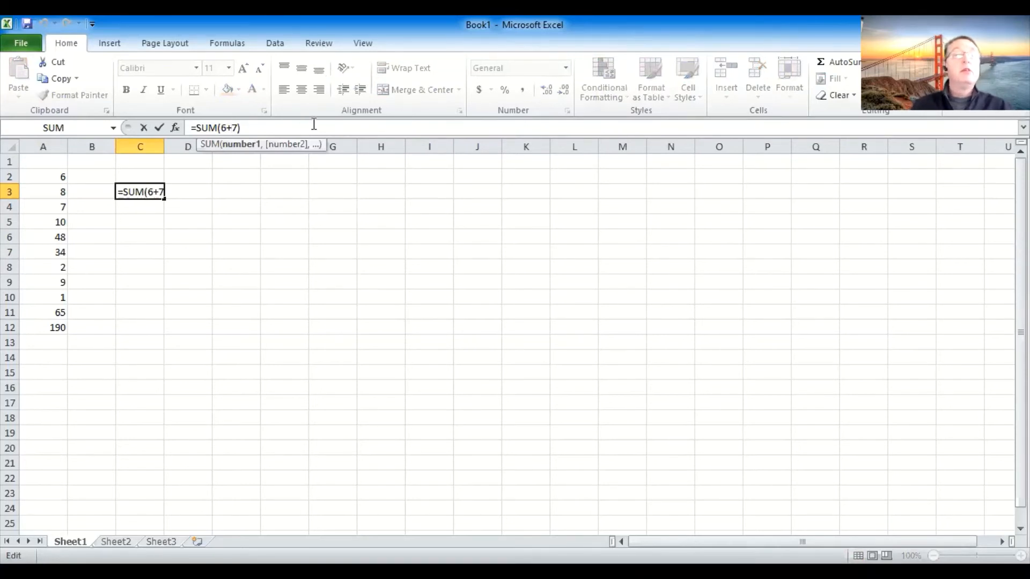
left_click(192, 295)
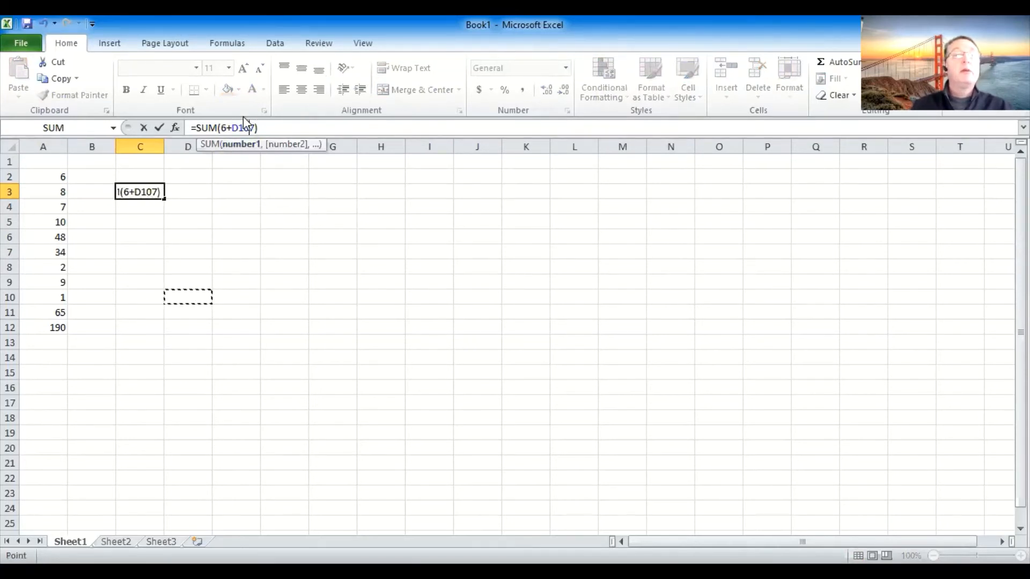
left_click(240, 128)
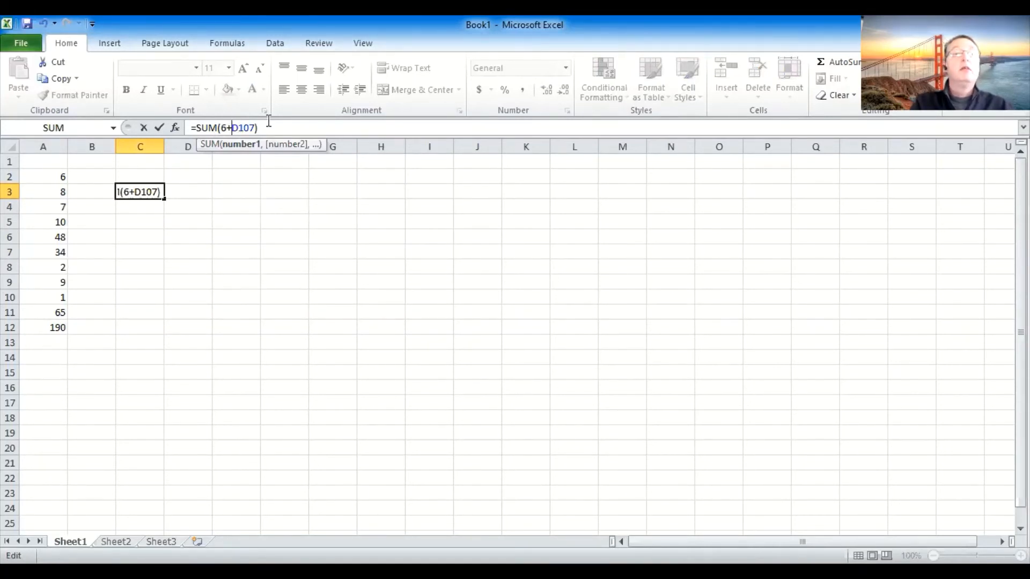
key("BackSpace")
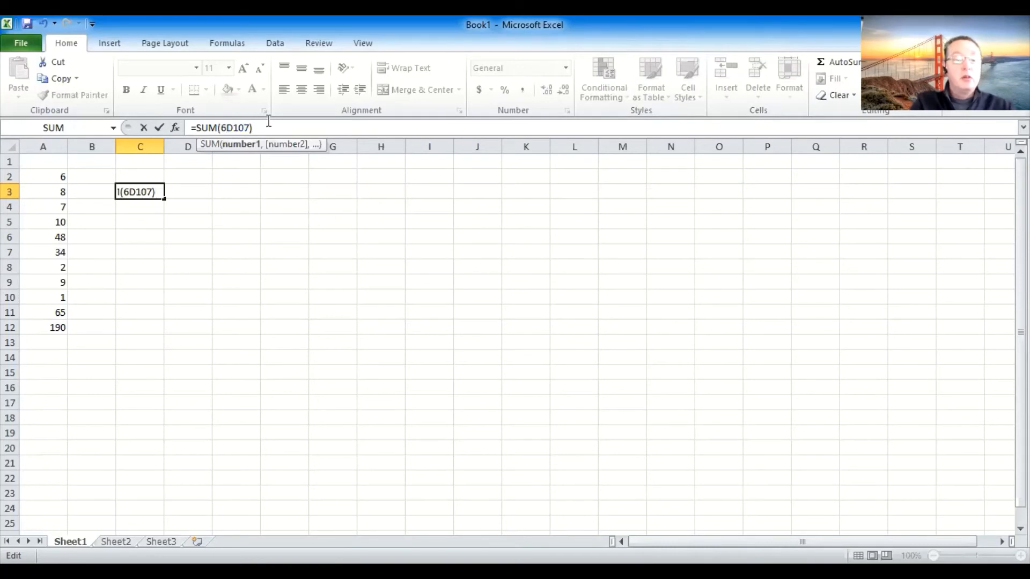
type("*7")
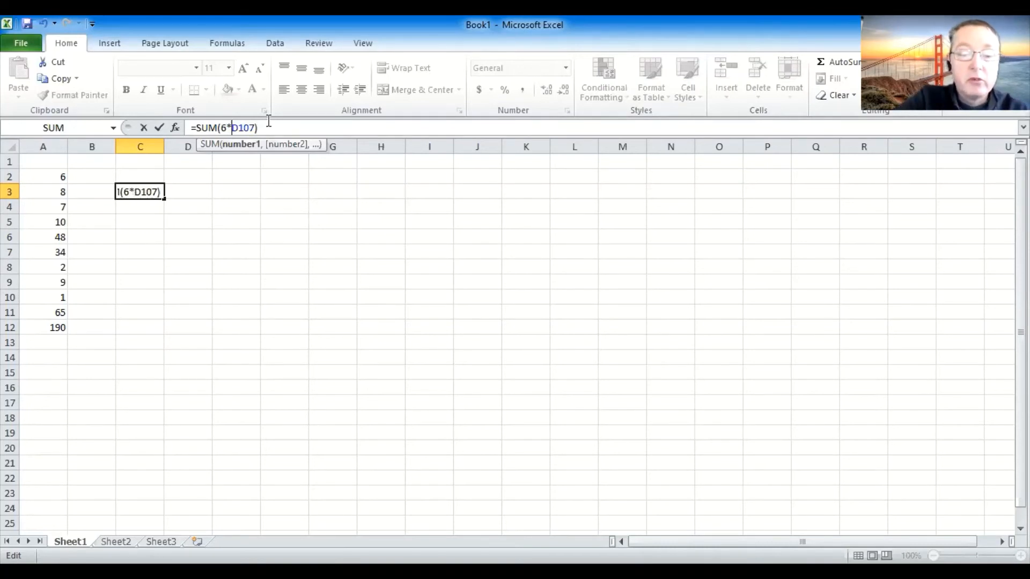
key("Delete")
key("Delete")
key("Delete")
key("Delete")
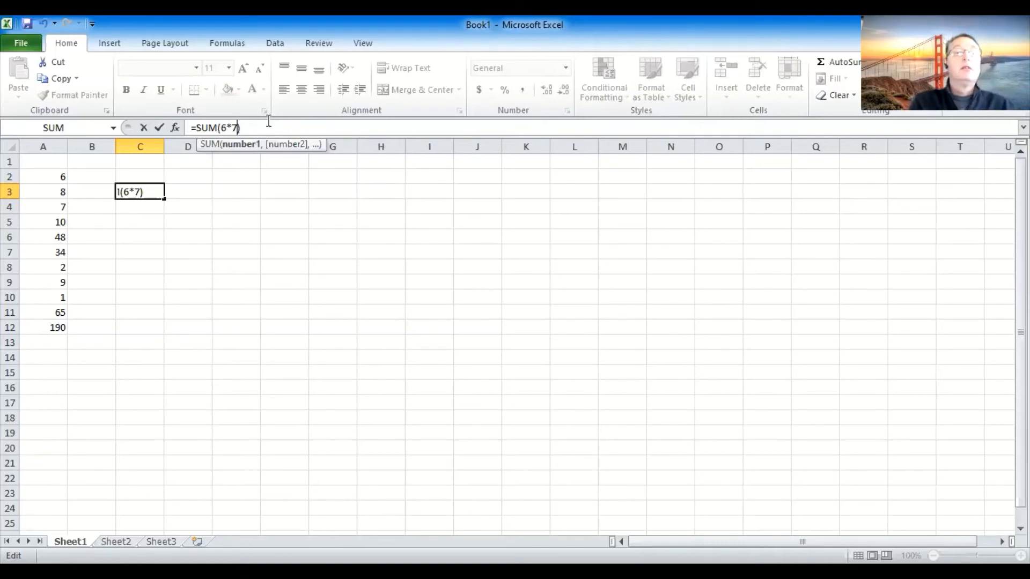
key("Right")
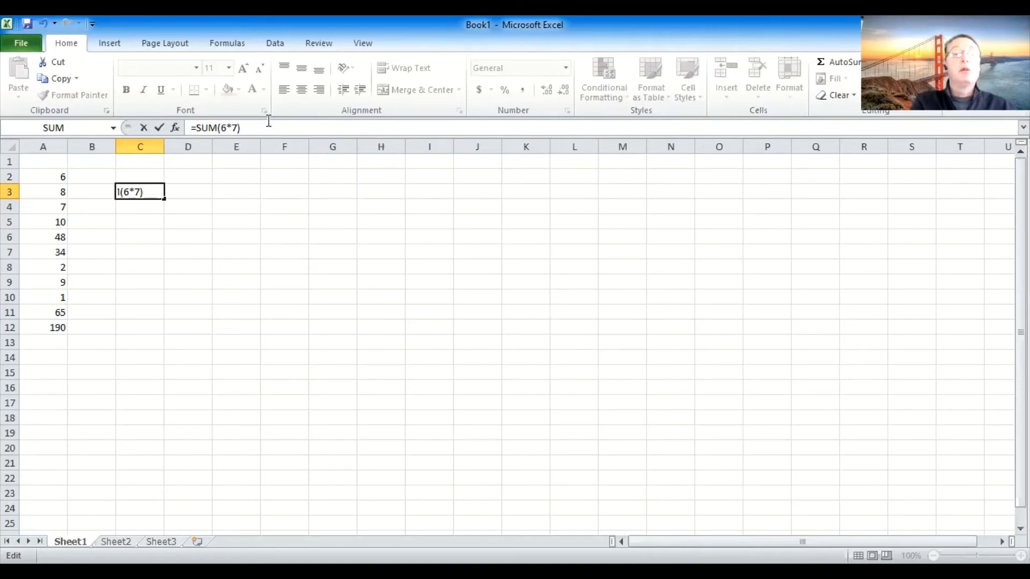
key("Return")
Step: Change the formula in cell C3 to a subtraction, =SUM(9-7)
key("Up")
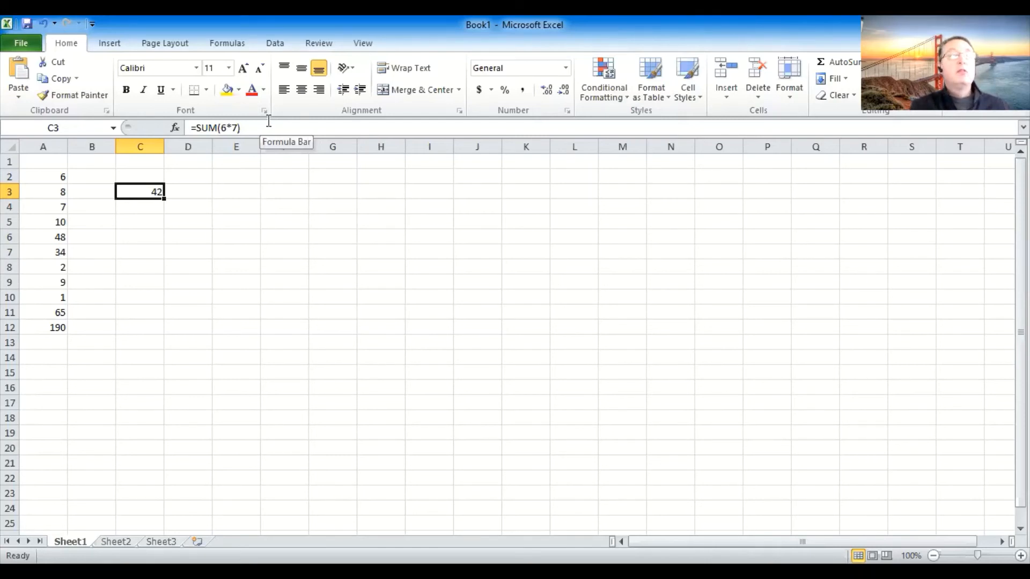
left_click(226, 127)
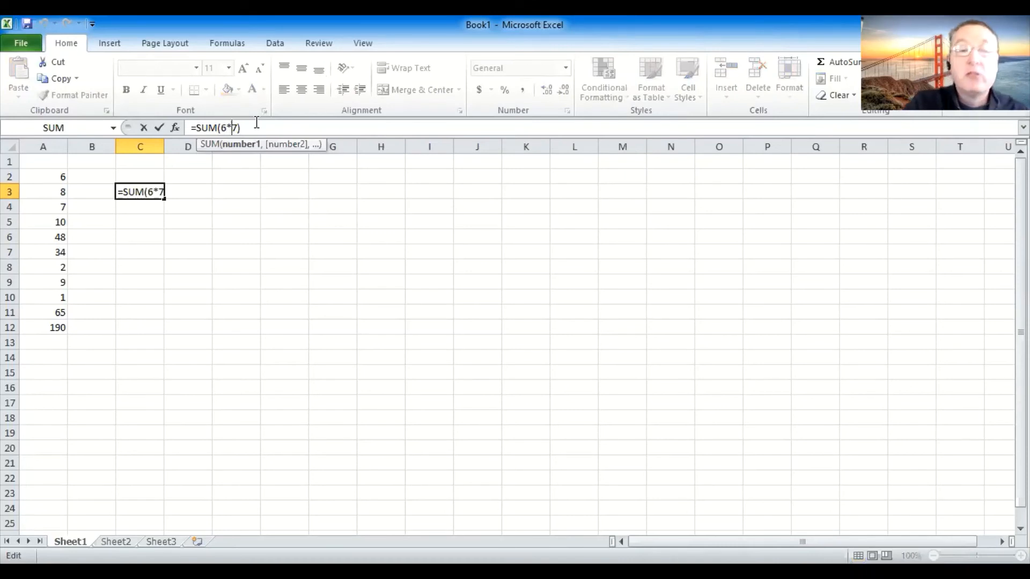
key("Delete")
type("-")
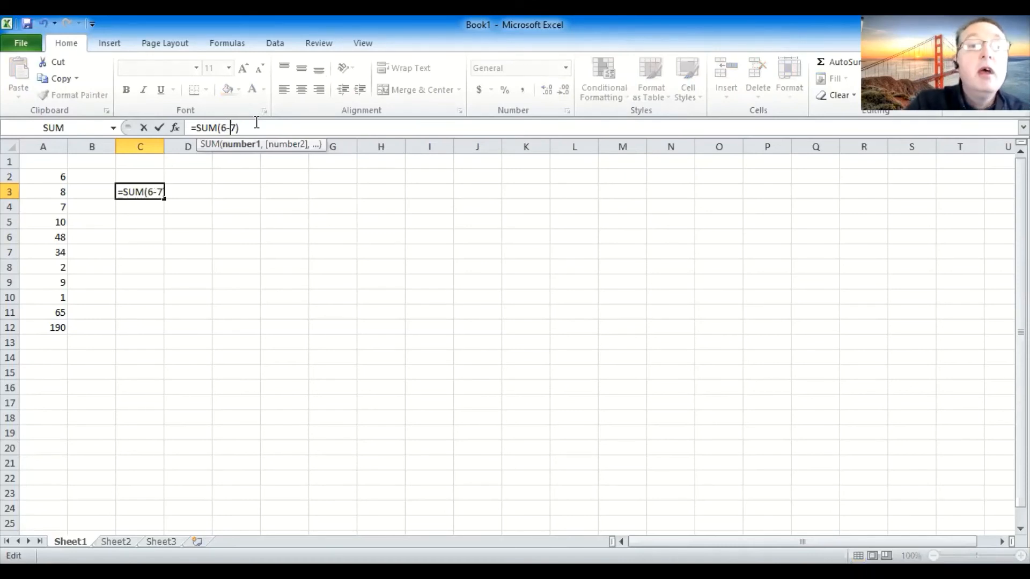
key("BackSpace")
type("9")
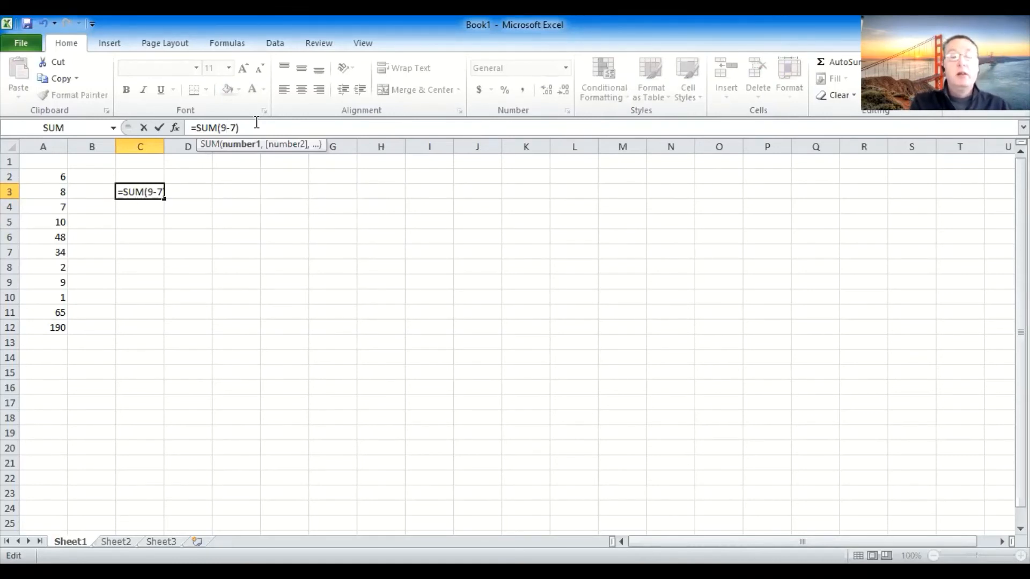
key("Return")
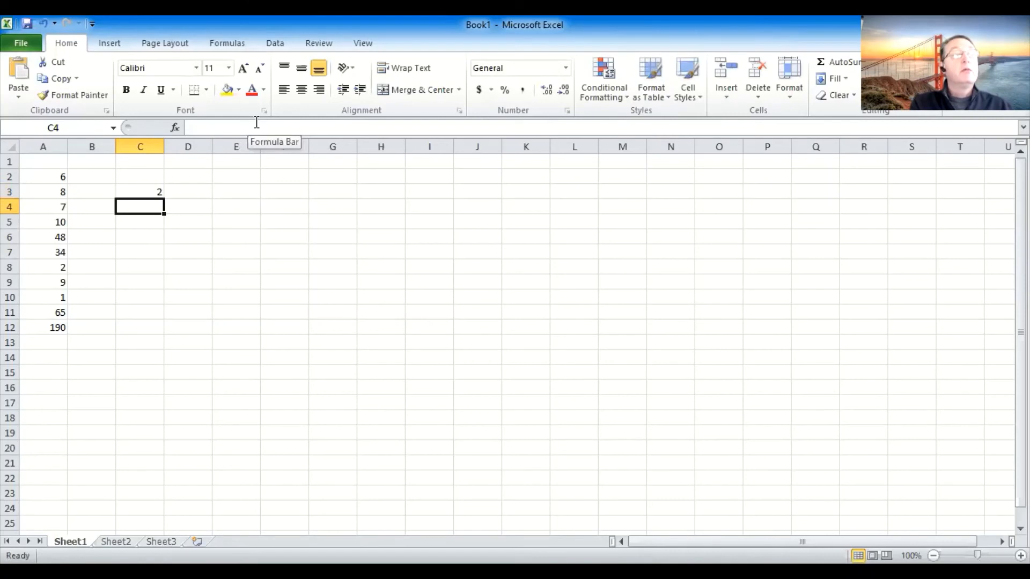
Step: Change the formula in cell C3 to a division, =SUM(9/3)
key("Up")
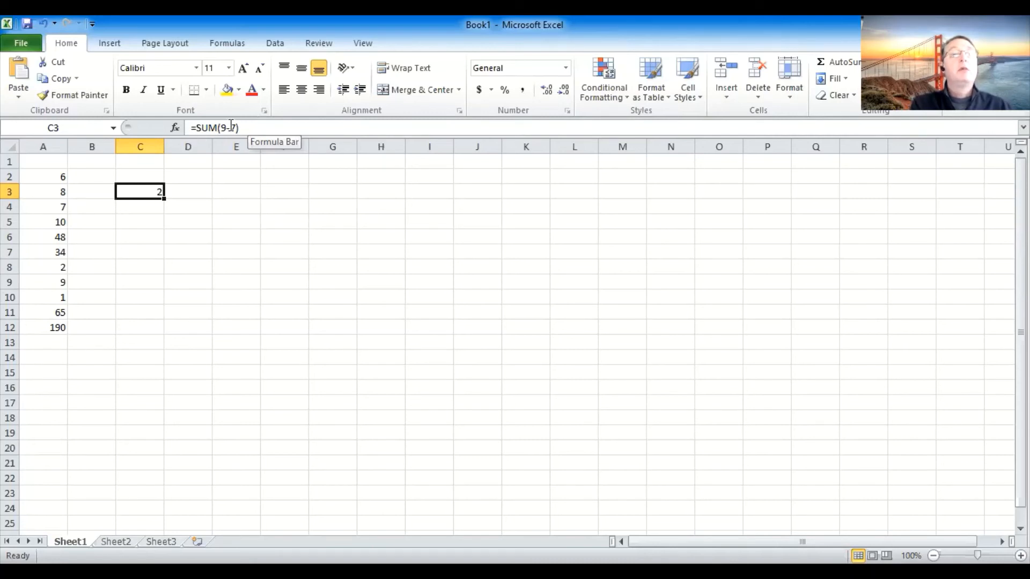
left_click(231, 126)
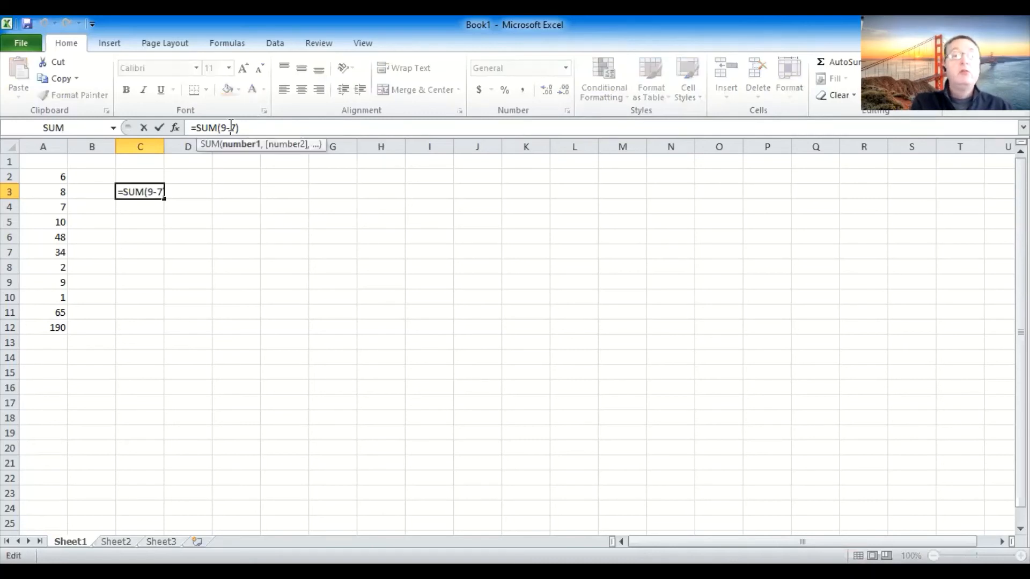
key("BackSpace")
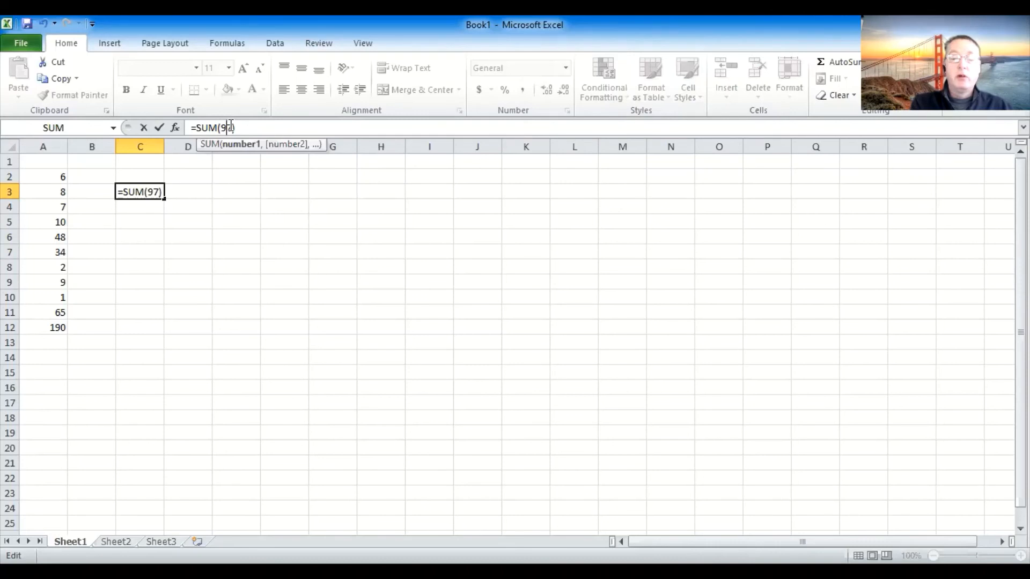
type("/")
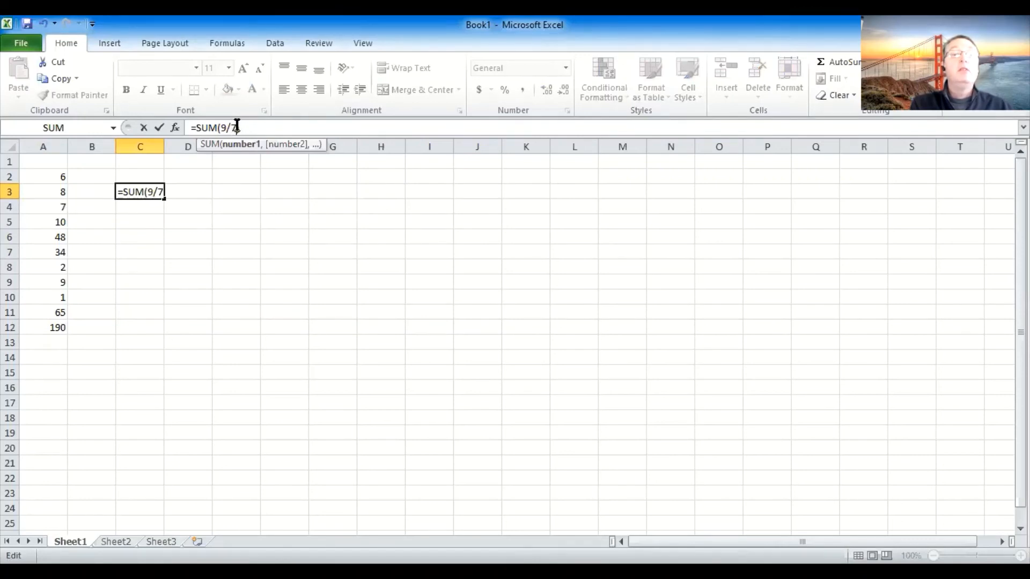
left_click(237, 127)
key("BackSpace")
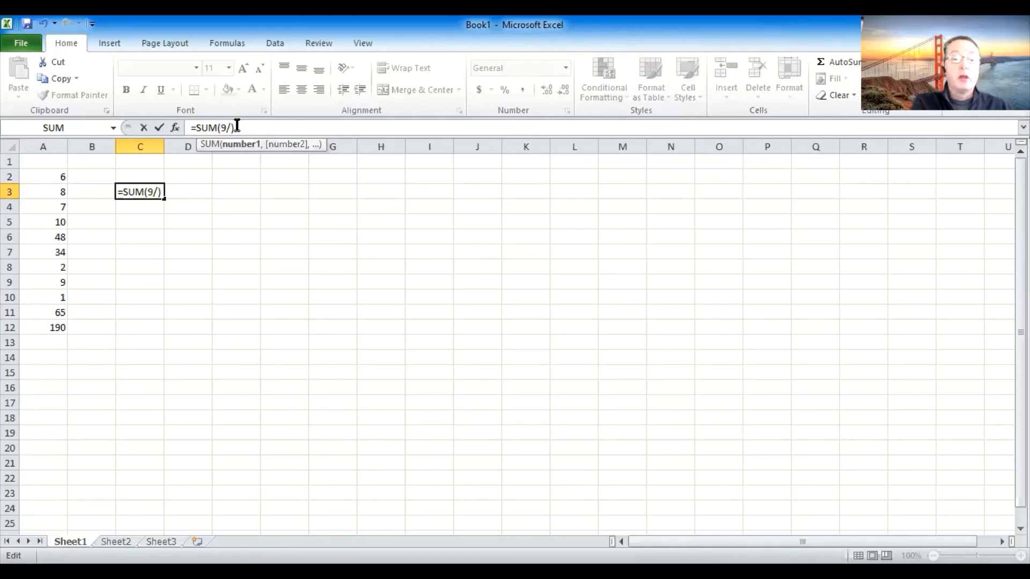
type("3")
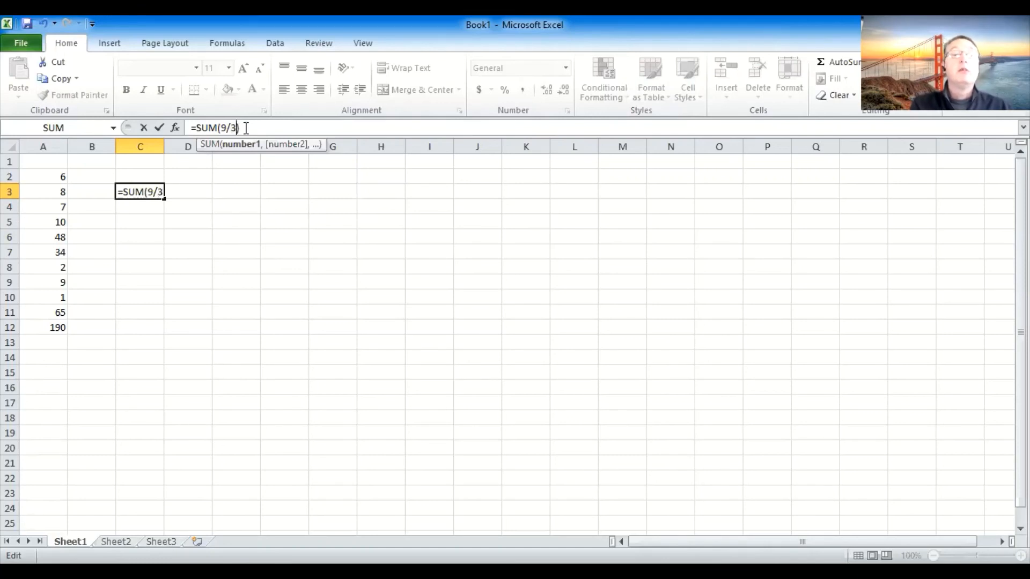
type(")")
key("Return")
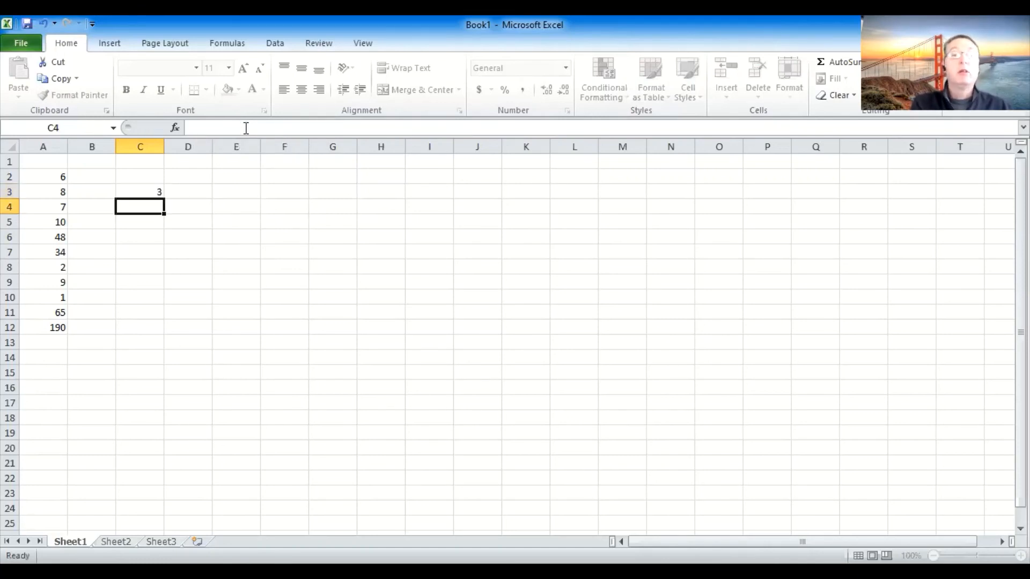
key("Up")
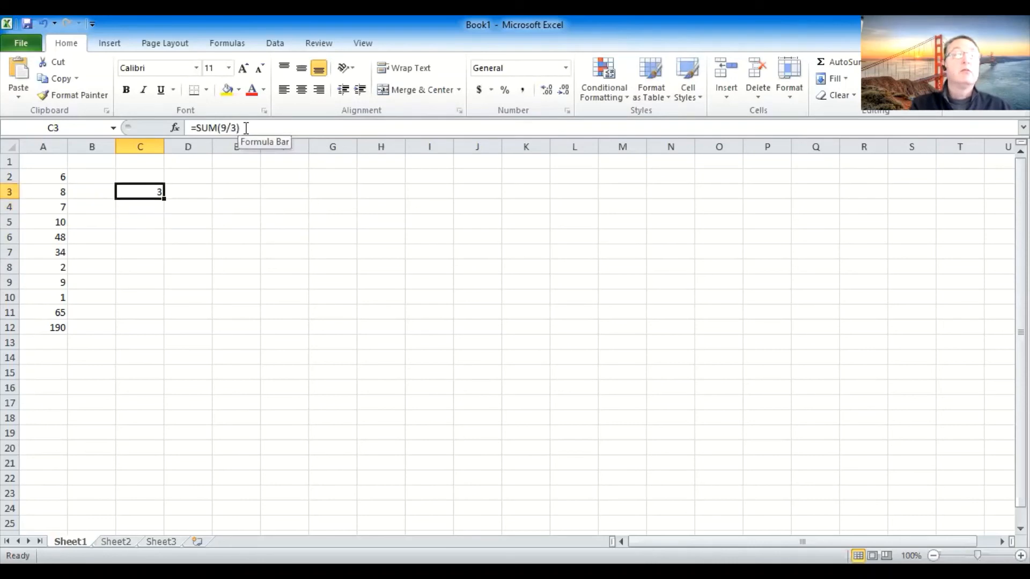
key("Down")
key("Up")
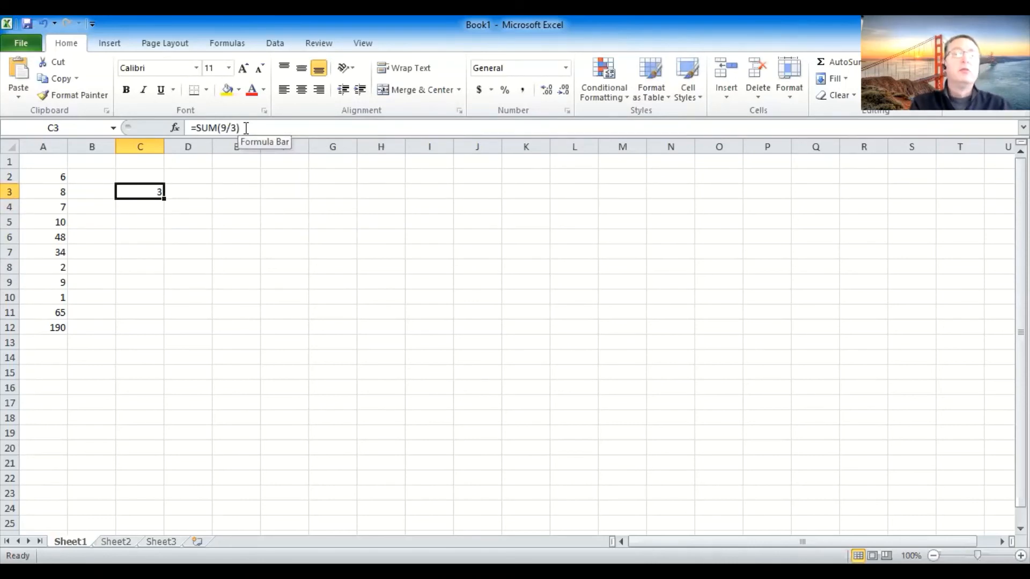
key("Down")
key("Up")
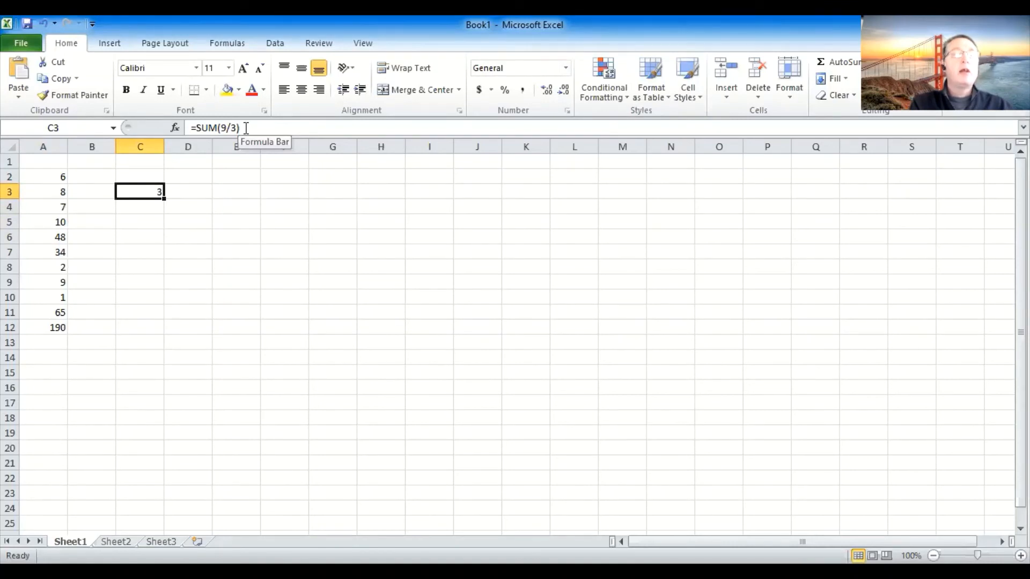